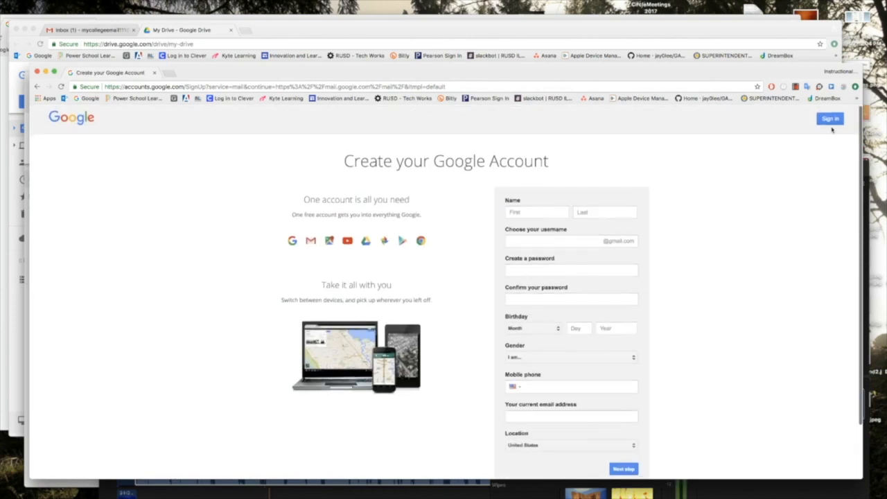
Sign in to the personal Gmail account with its password instead of creating a new account.
click(831, 119)
text(••••••••••••••)
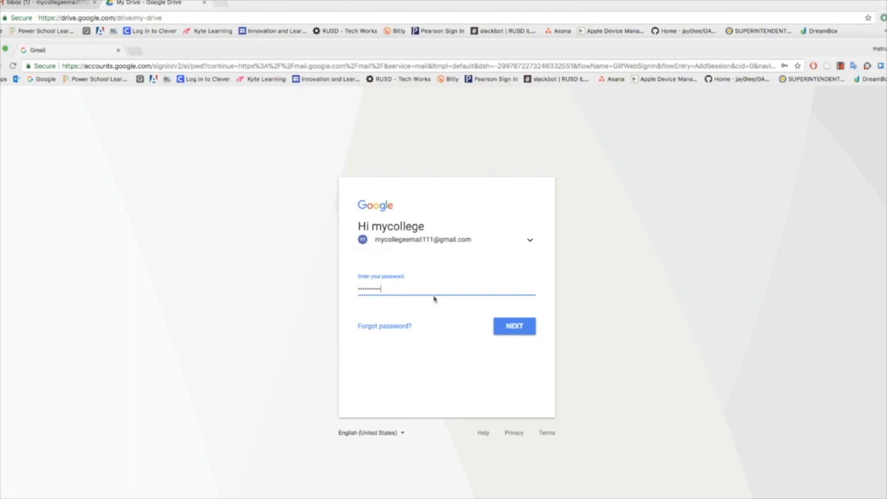
key(Return)
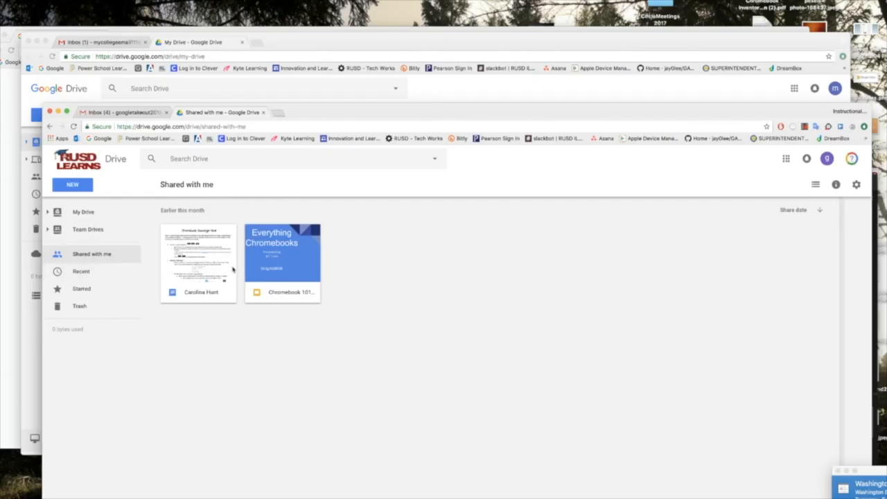
Add the first shared school document to My Drive and confirm it appears there.
right_click(209, 270)
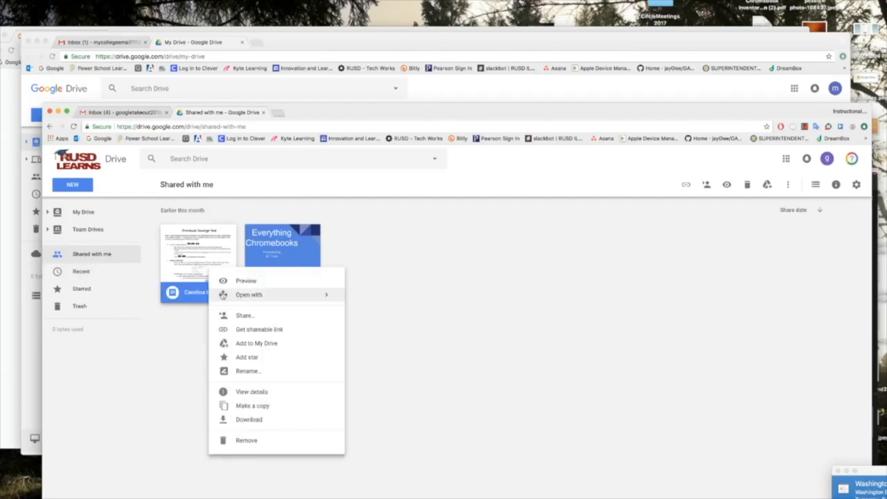
click(247, 344)
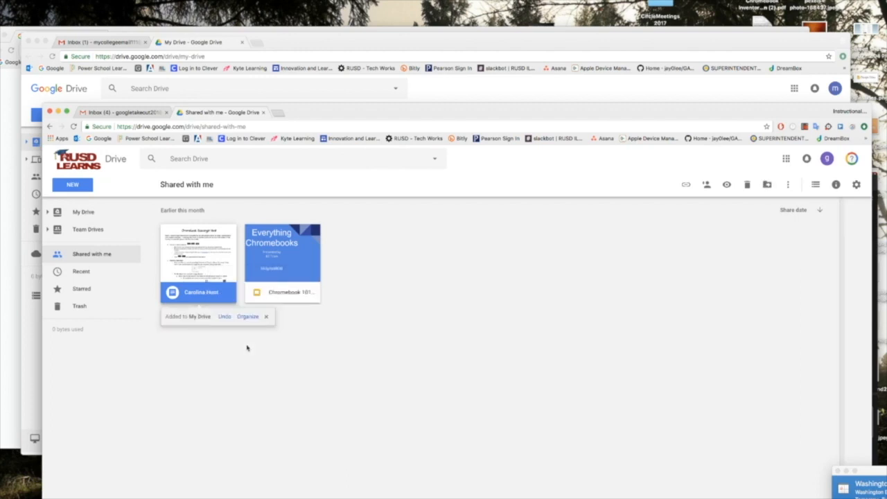
click(76, 212)
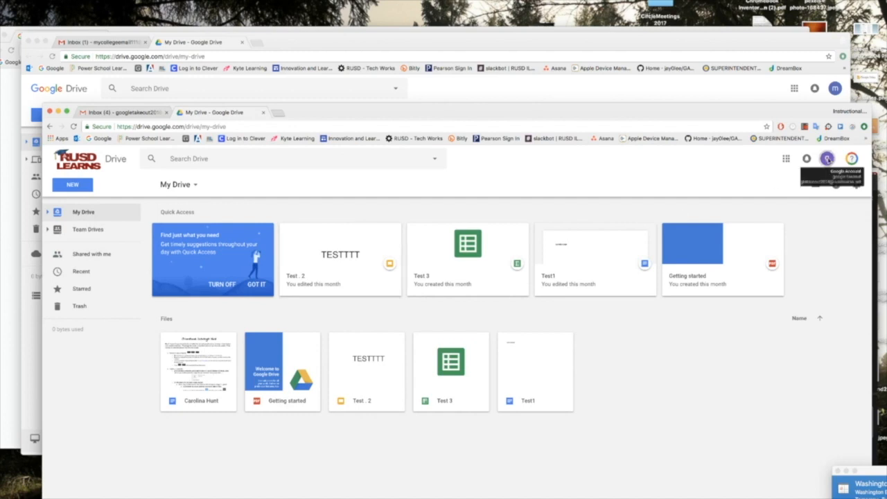
click(828, 161)
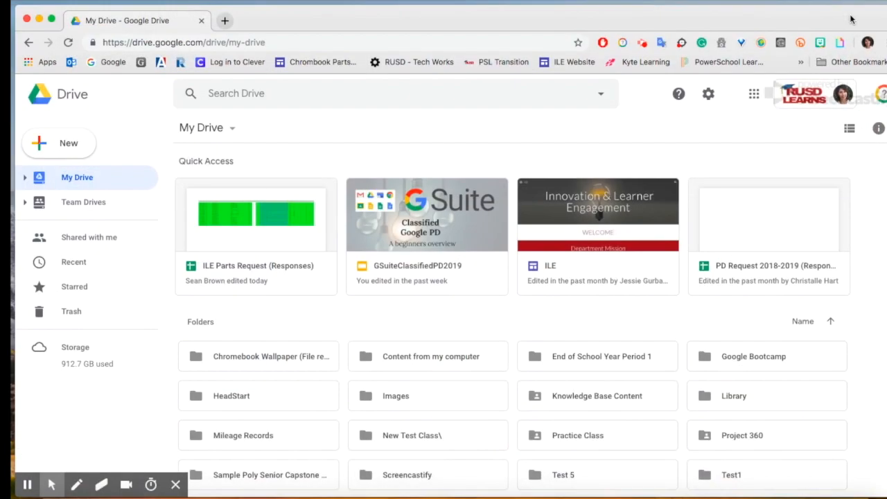
From the account menu, go to Google Account and start the Transfer your content flow.
click(808, 99)
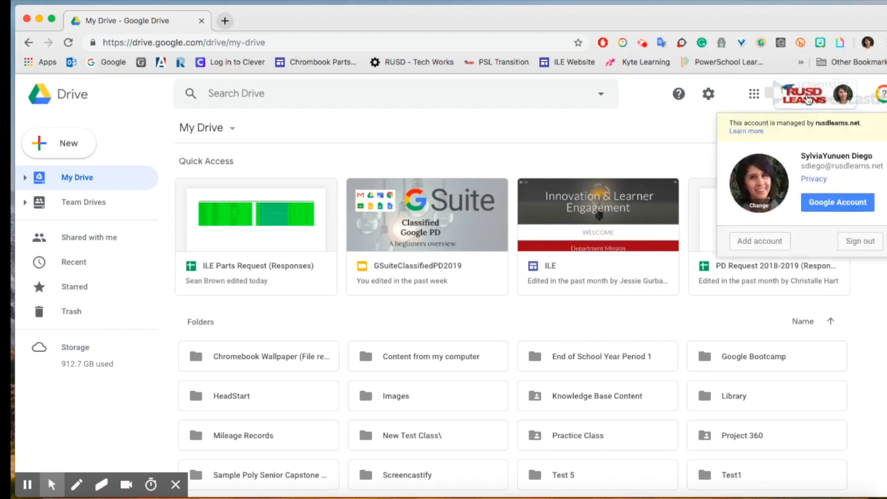
click(822, 203)
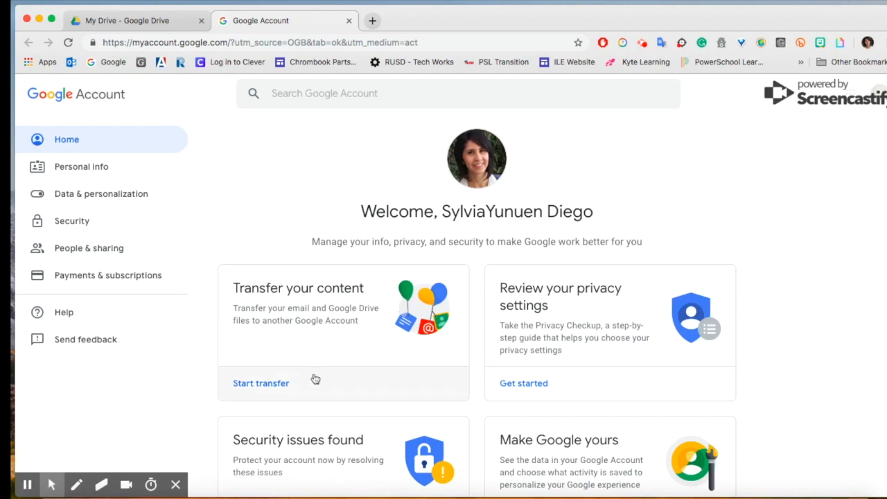
click(272, 390)
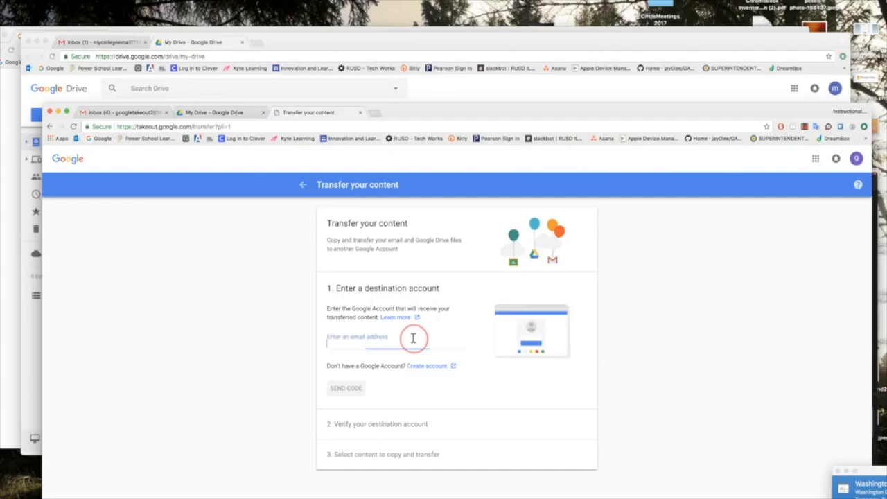
Enter the personal Gmail address as the transfer destination and send a verification code.
click(413, 337)
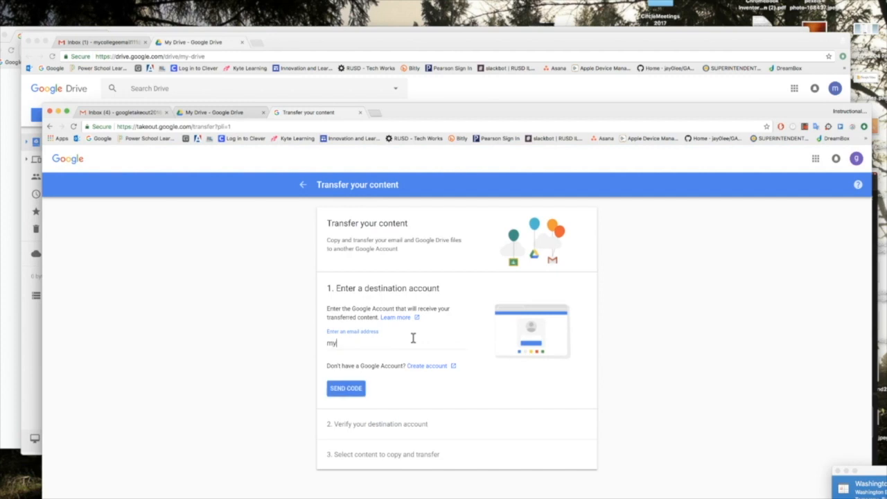
click(358, 390)
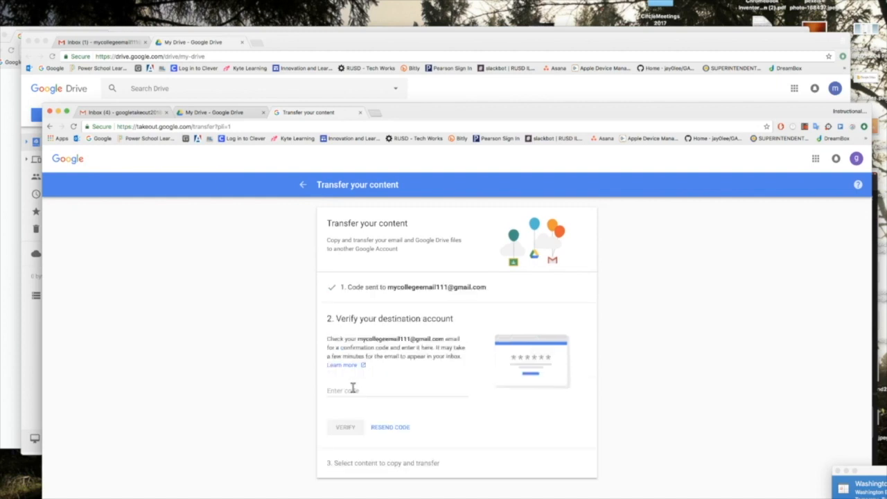
Re-enter the destination address, resend the code, and open the verification email in Gmail.
click(288, 42)
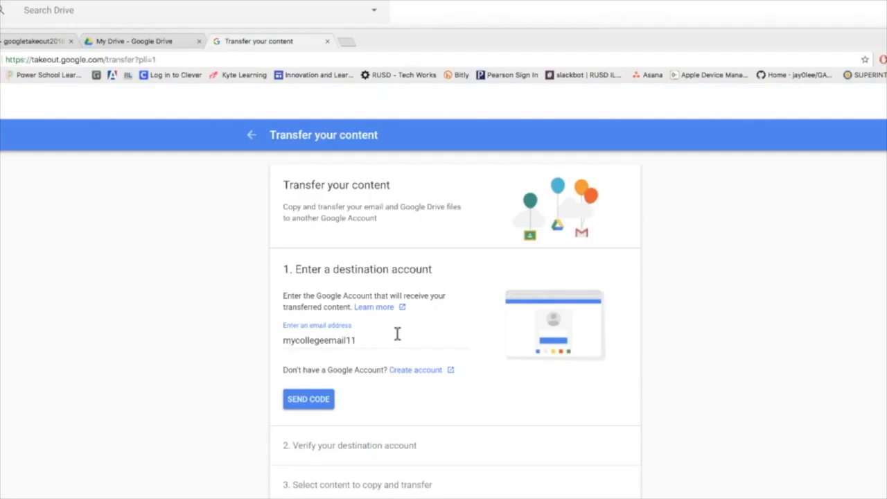
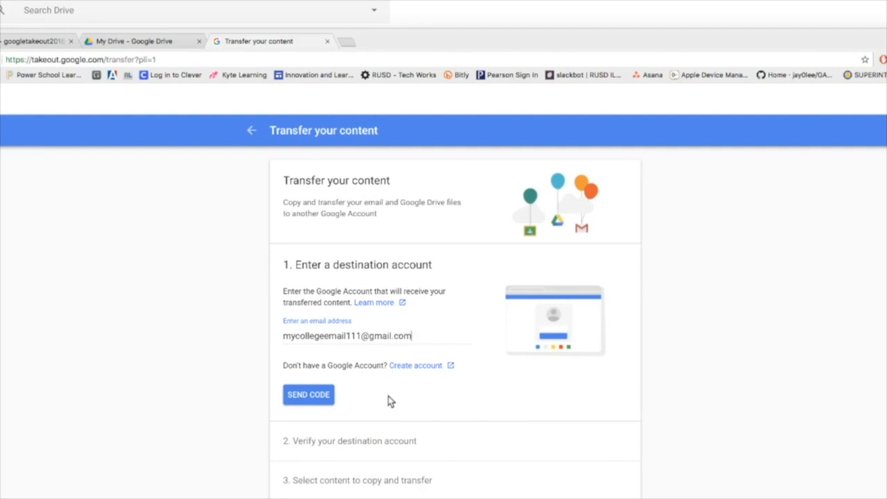
click(326, 402)
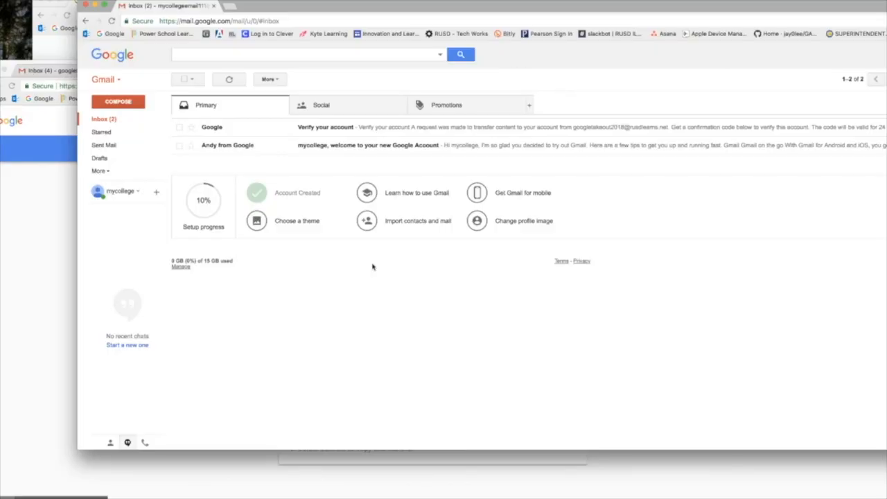
click(323, 129)
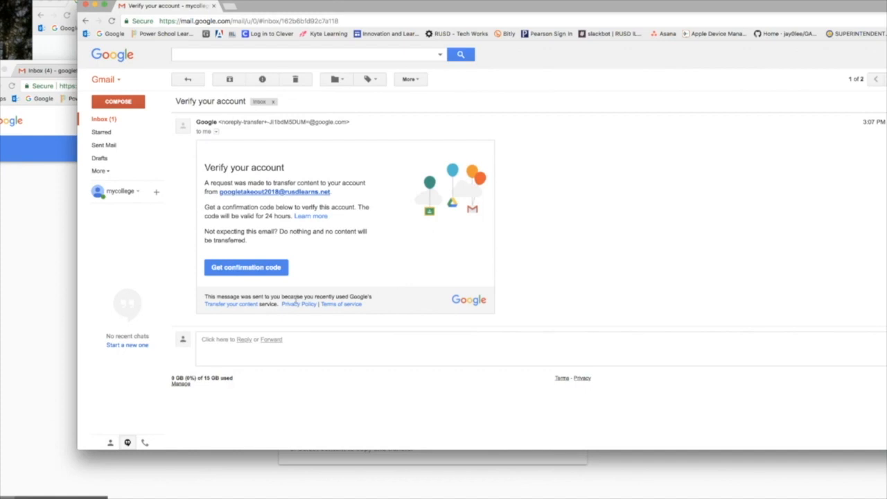
Copy the confirmation code from the email and paste it into the transfer page to verify.
click(269, 270)
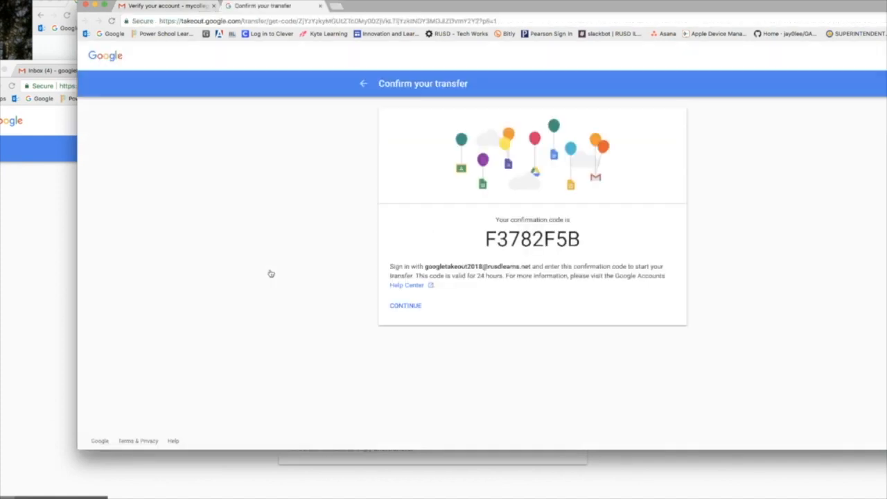
drag(593, 242, 488, 240)
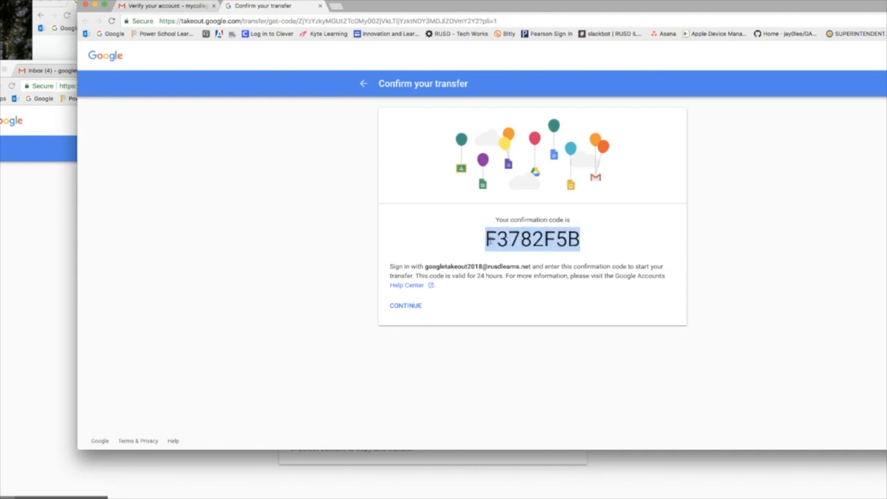
right_click(522, 257)
click(522, 256)
click(60, 263)
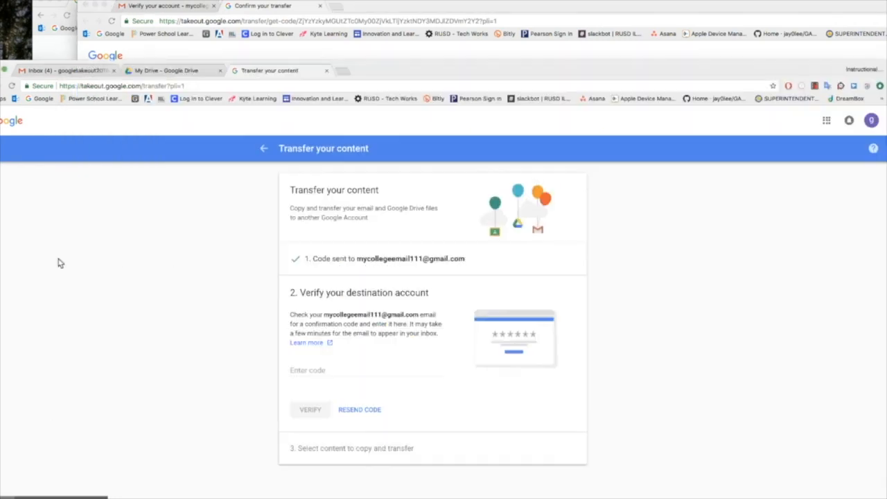
right_click(306, 369)
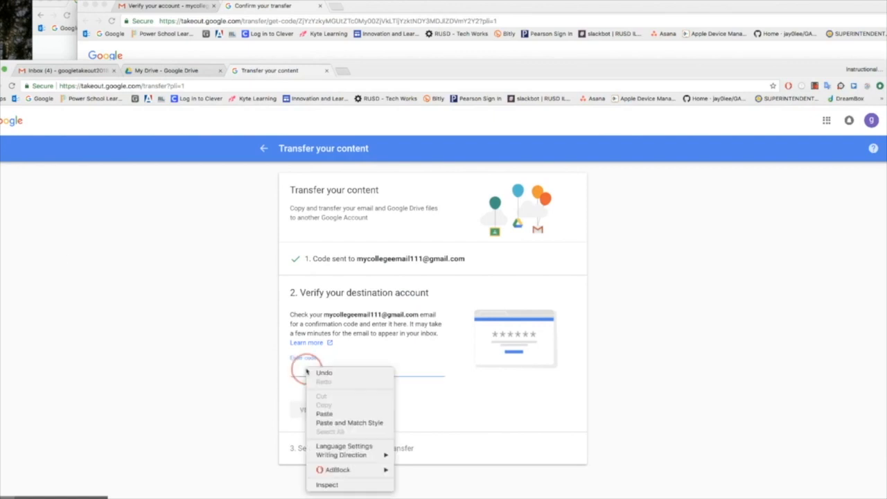
click(324, 413)
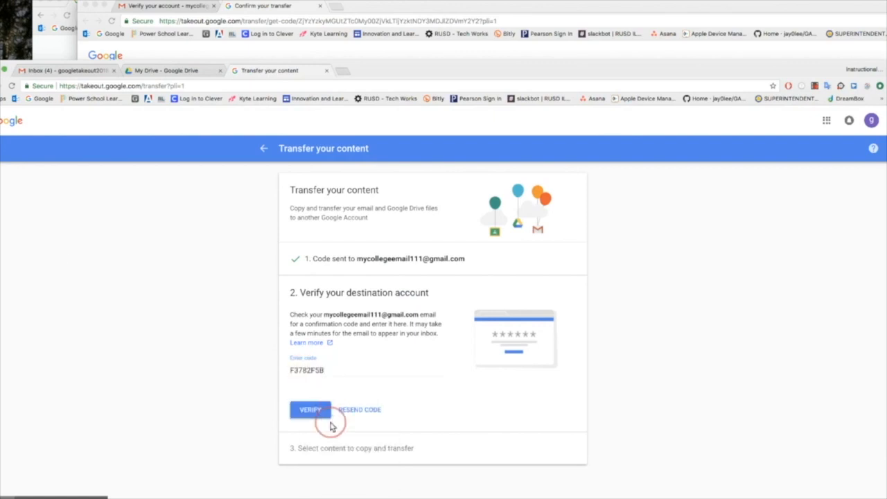
click(310, 410)
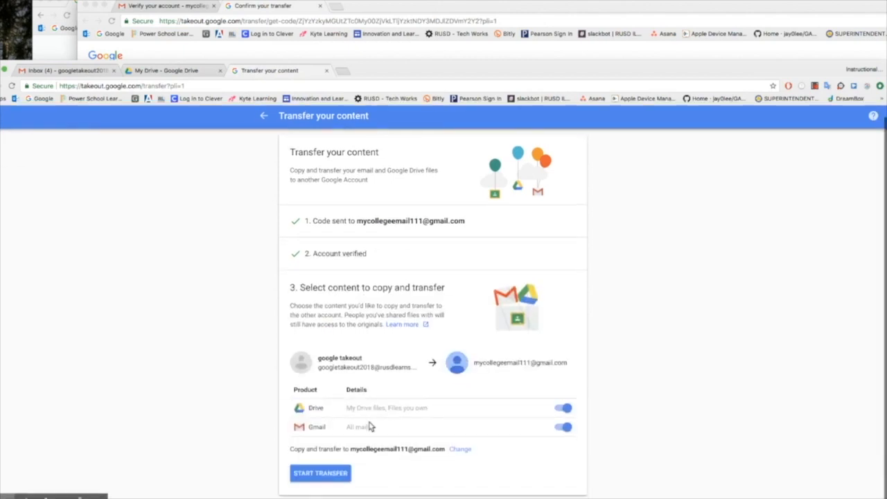
Transfer all Drive files and Gmail mail to the personal account, then return to Google Account.
scroll(506, 400, up, 1)
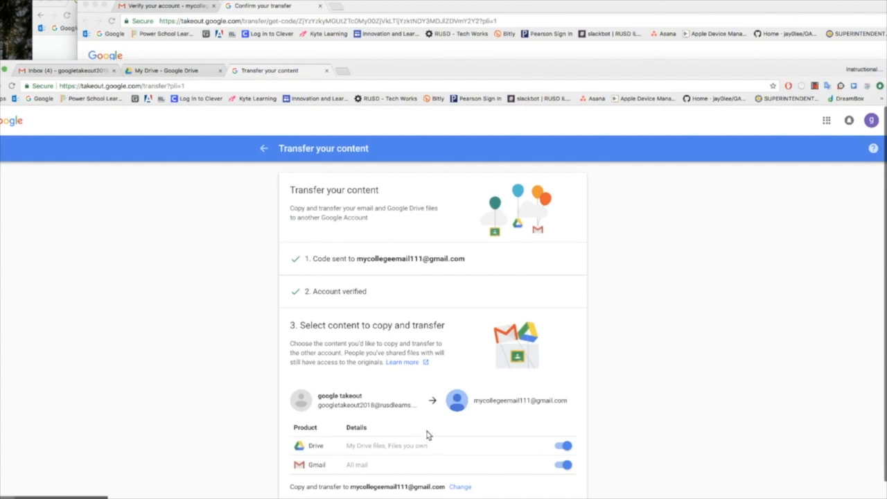
scroll(474, 471, down, 1)
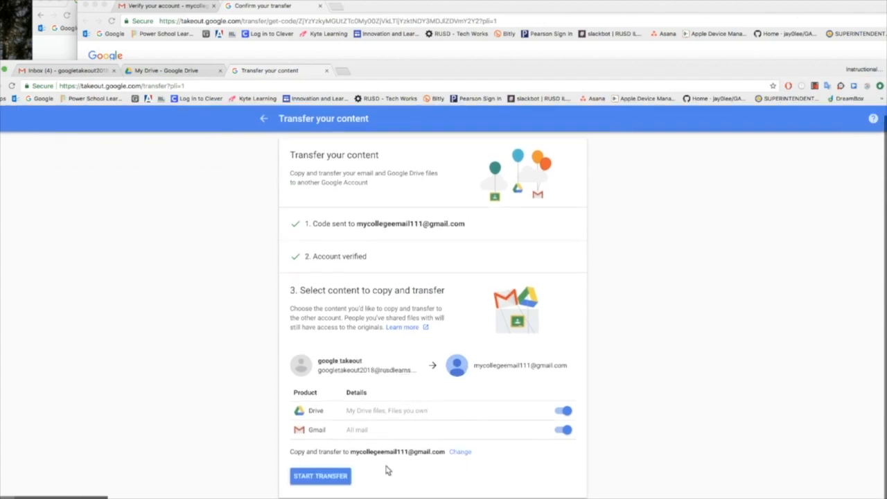
scroll(338, 472, up, 1)
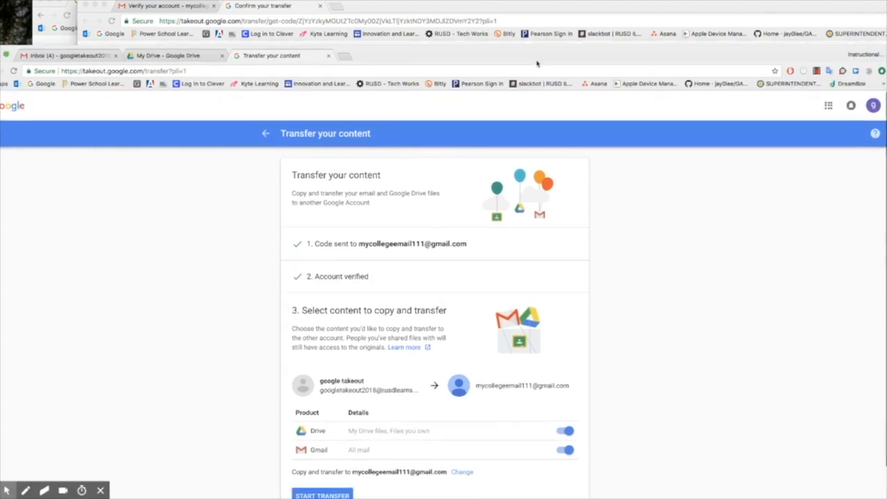
scroll(353, 404, down, 1)
scroll(354, 410, up, 1)
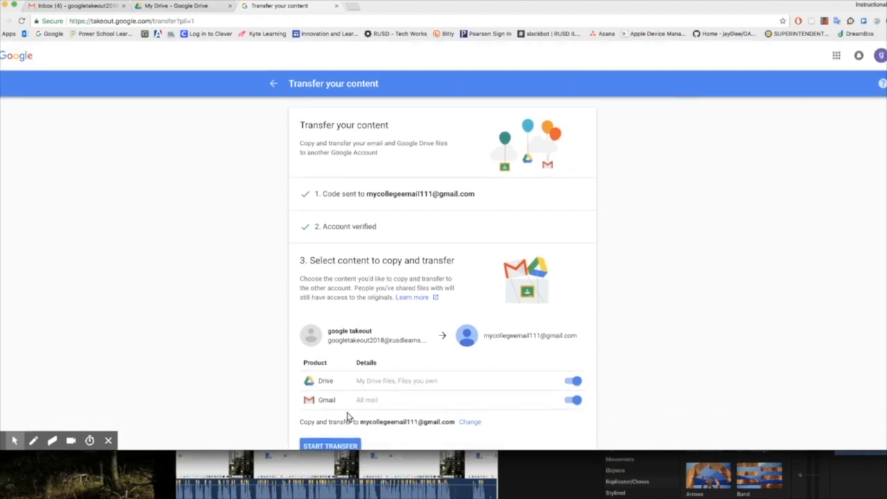
click(344, 438)
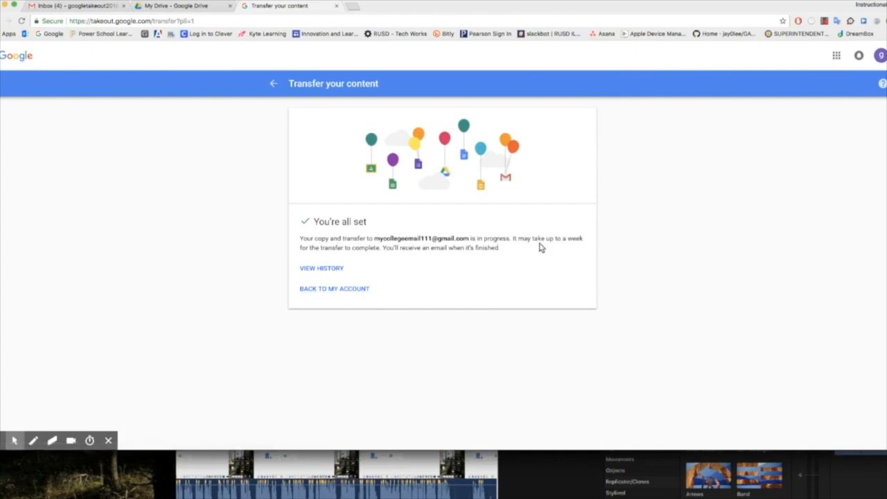
click(363, 289)
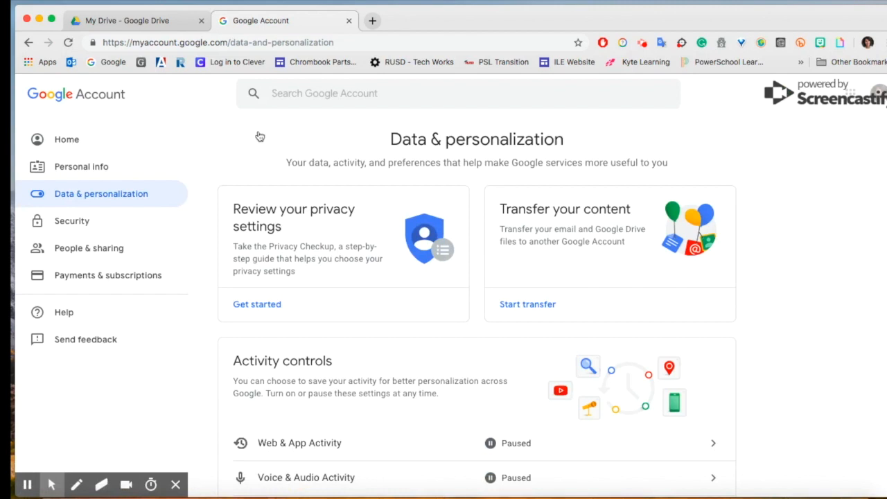
Go through Data & personalization to the Download your data page.
click(95, 196)
scroll(760, 261, down, 1)
scroll(759, 263, down, 10)
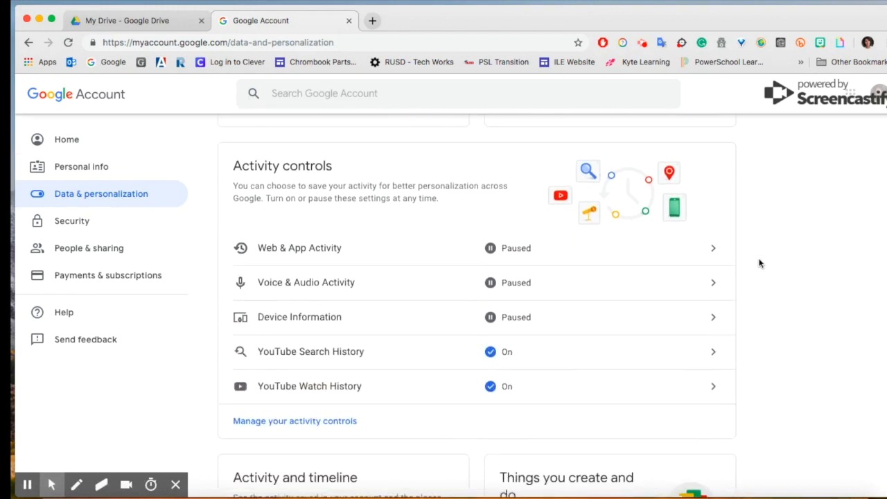
scroll(759, 264, down, 8)
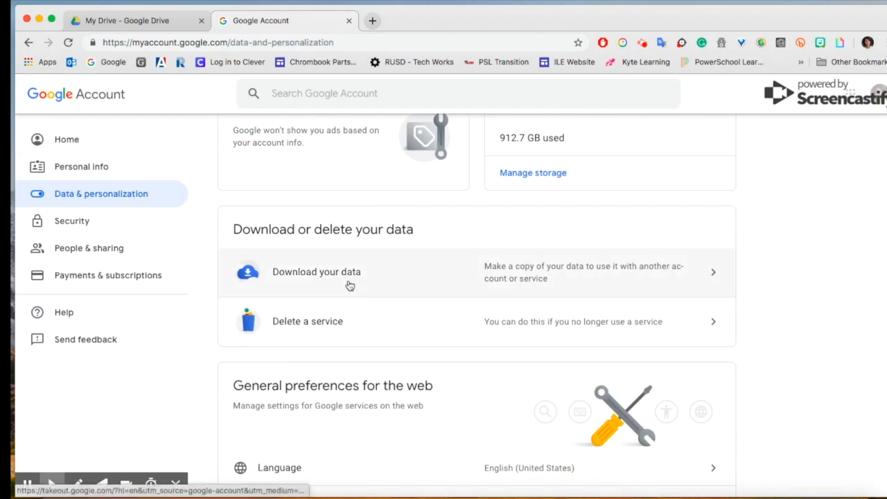
click(589, 267)
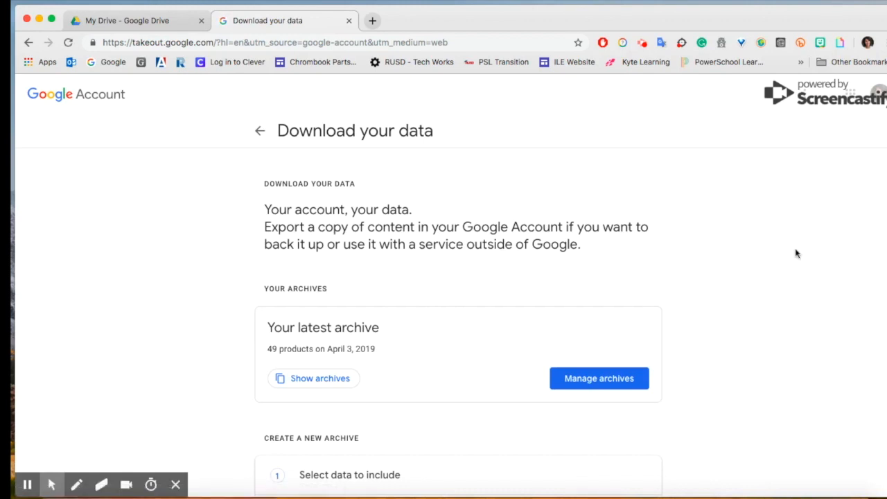
Scroll through the Takeout product list down to Drive, leaving every product checked.
scroll(718, 302, down, 3)
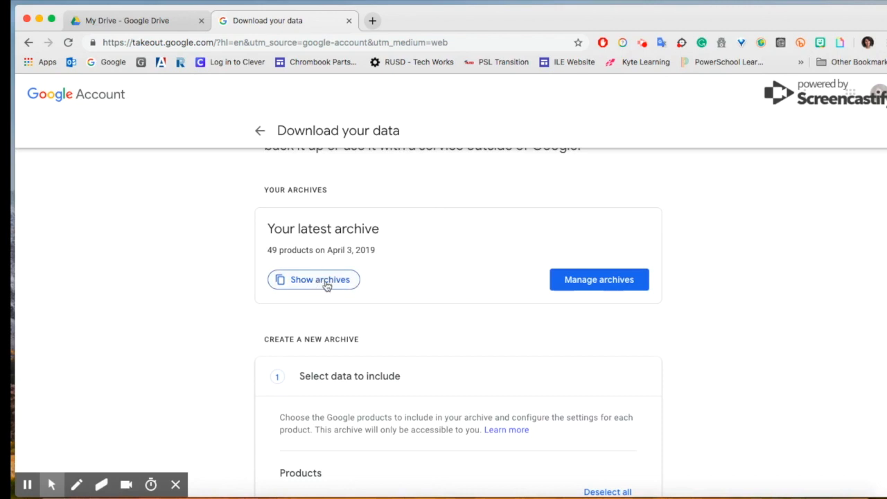
scroll(723, 323, down, 4)
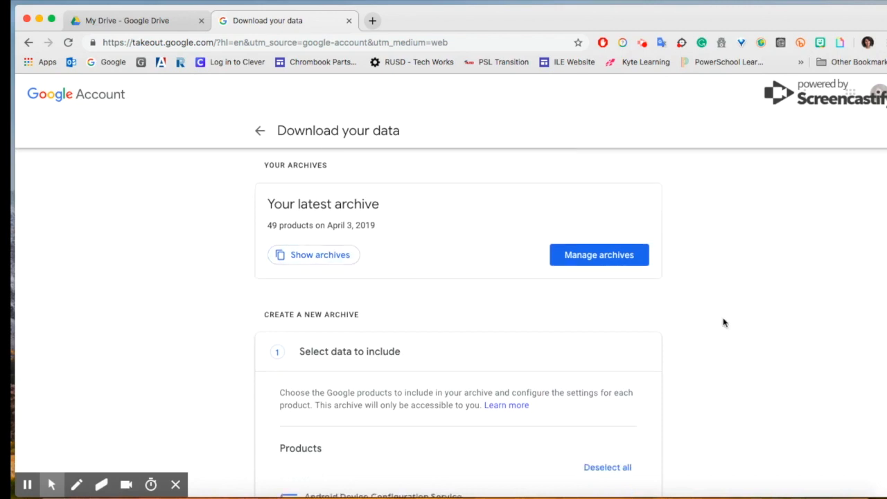
scroll(724, 322, down, 3)
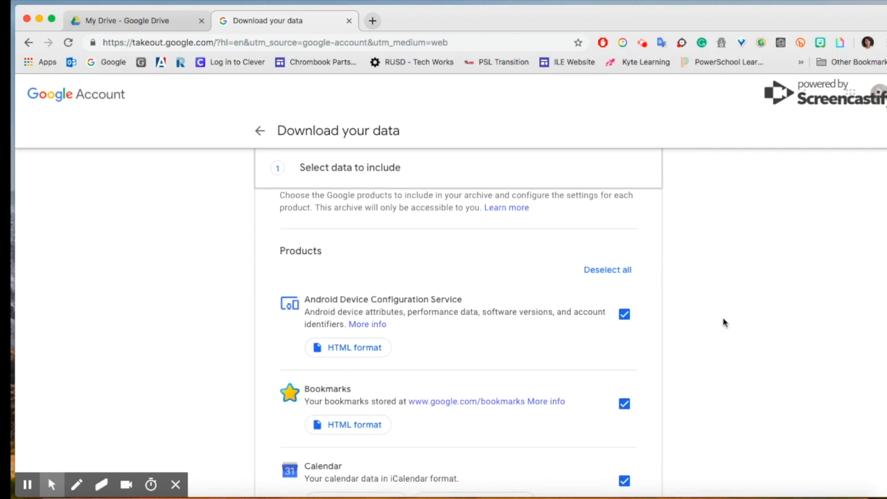
scroll(723, 322, down, 2)
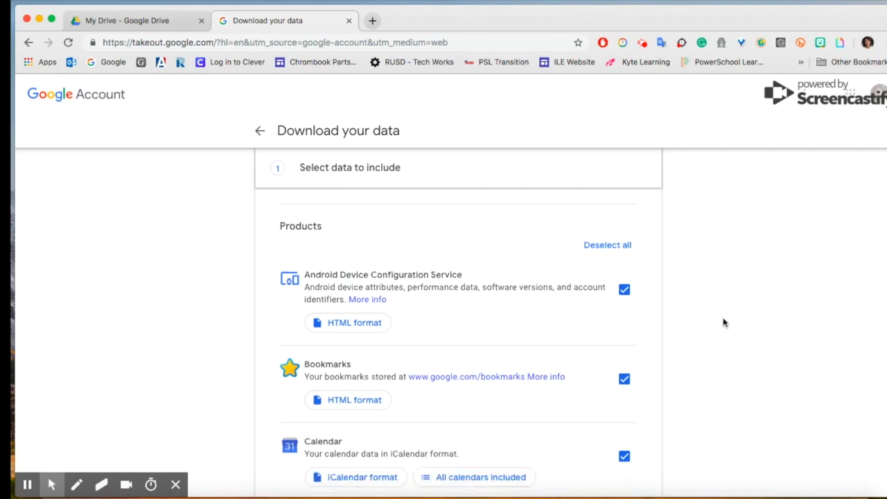
scroll(723, 322, down, 5)
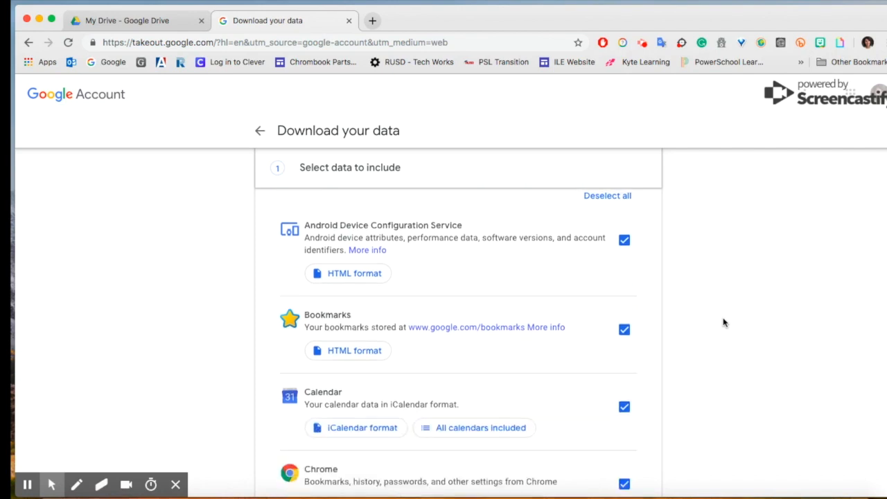
scroll(724, 322, down, 3)
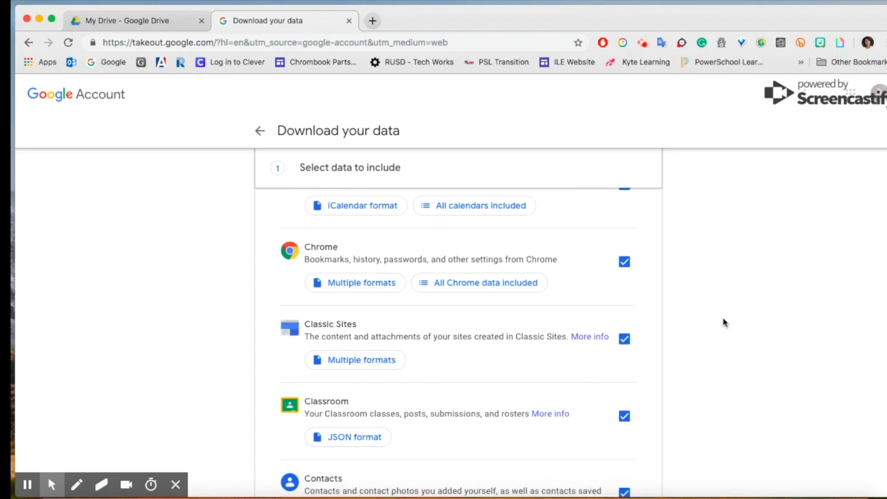
scroll(523, 338, down, 7)
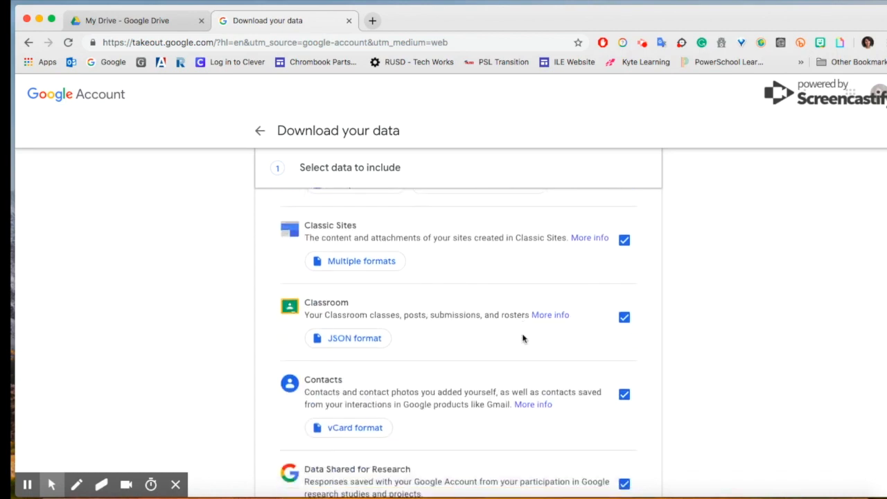
scroll(523, 338, down, 2)
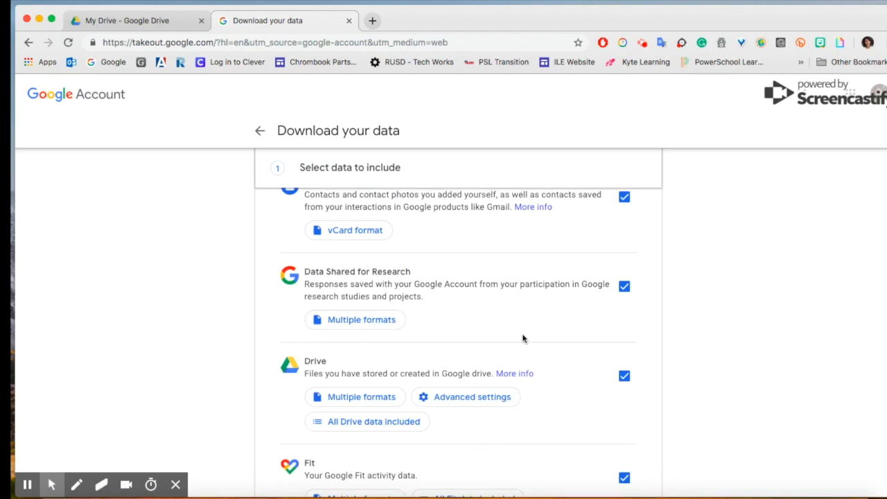
scroll(523, 338, down, 1)
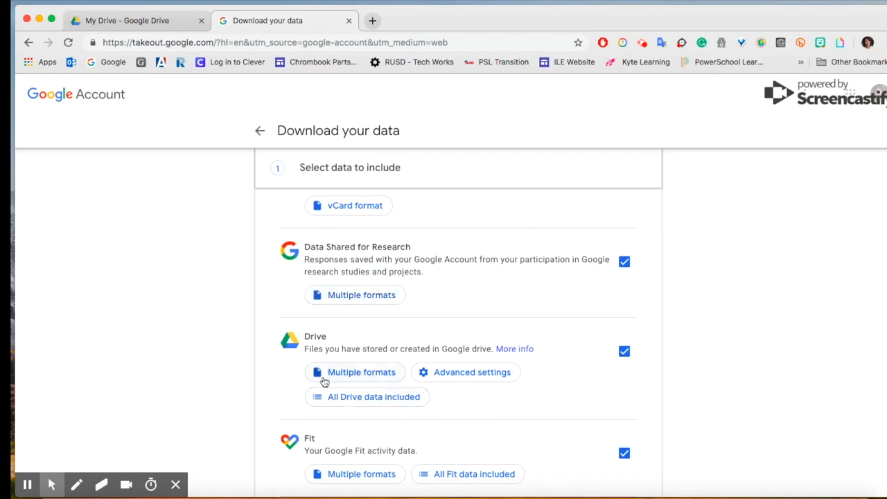
Leave Drive's advanced options unchanged and continue with all products to the archive format step.
click(443, 380)
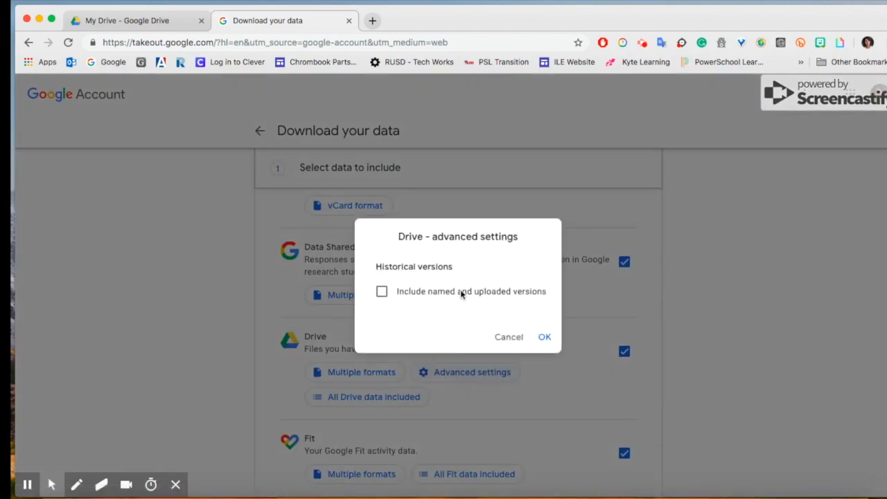
click(508, 337)
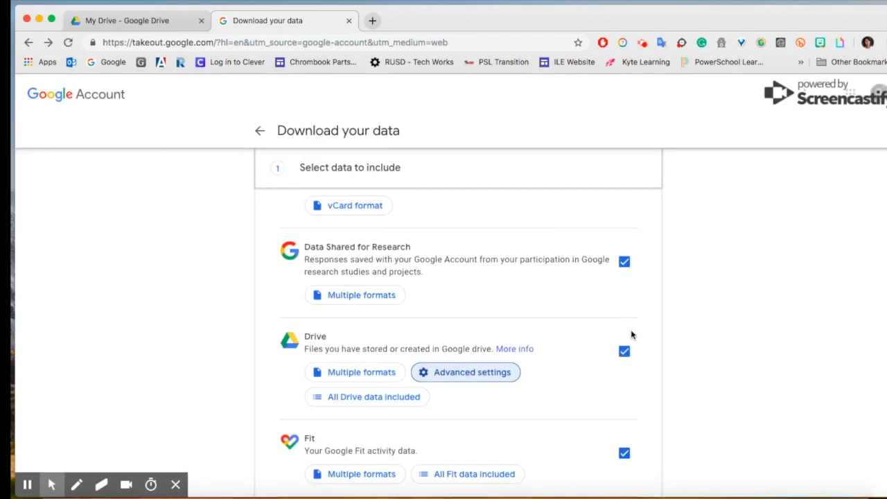
scroll(630, 336, down, 2)
scroll(631, 335, down, 10)
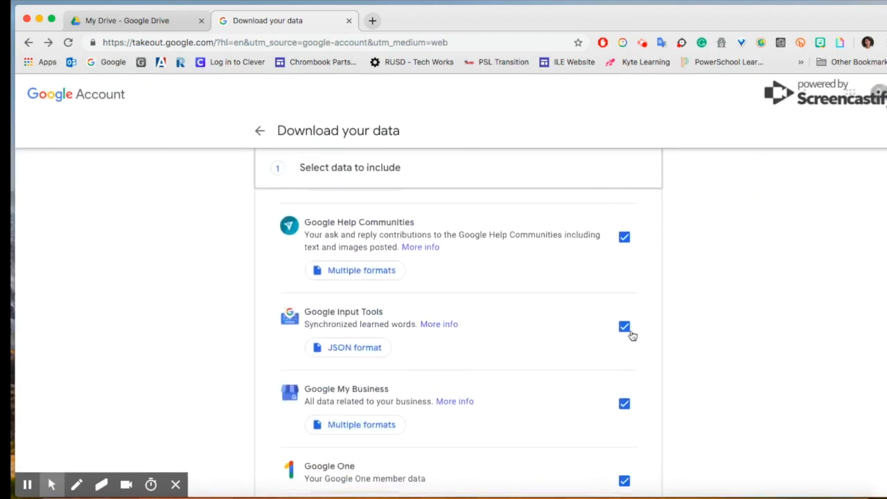
scroll(632, 336, down, 9)
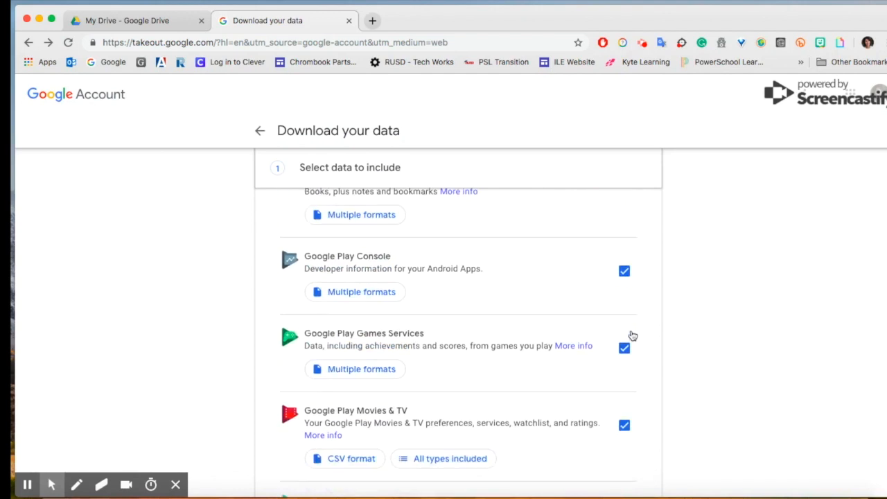
scroll(631, 335, down, 8)
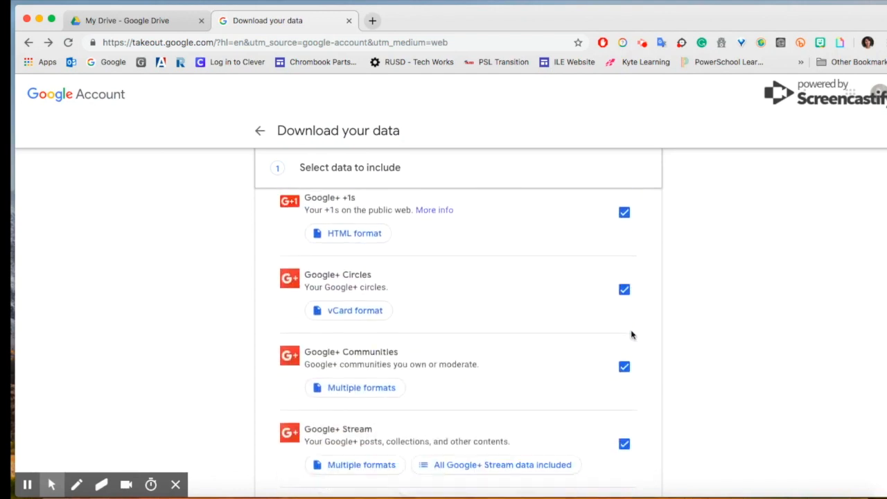
scroll(631, 335, down, 8)
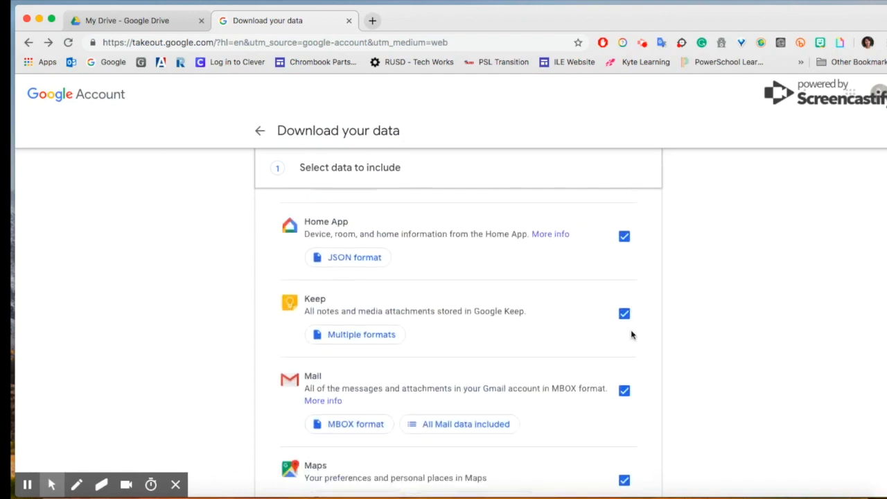
scroll(630, 335, down, 9)
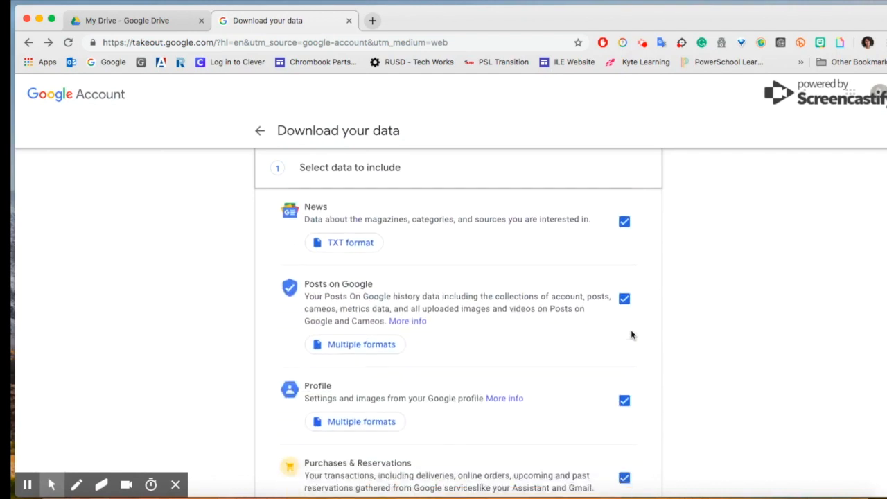
scroll(631, 335, down, 8)
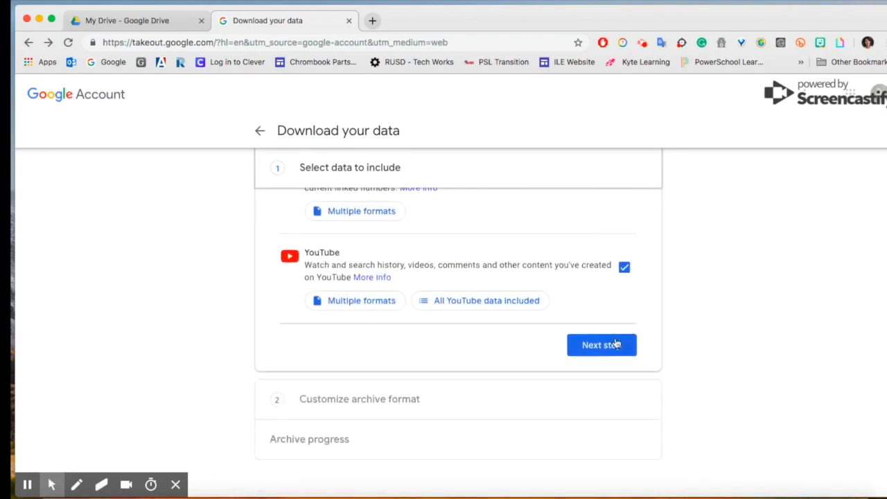
click(612, 347)
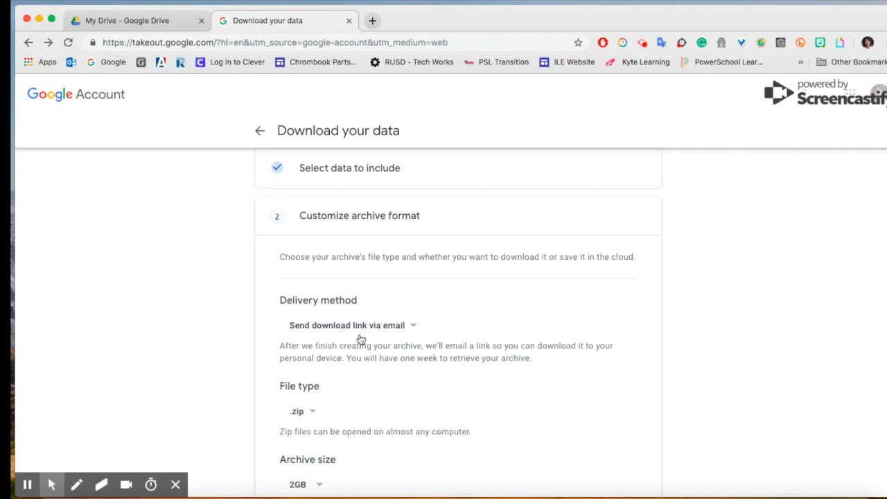
click(413, 327)
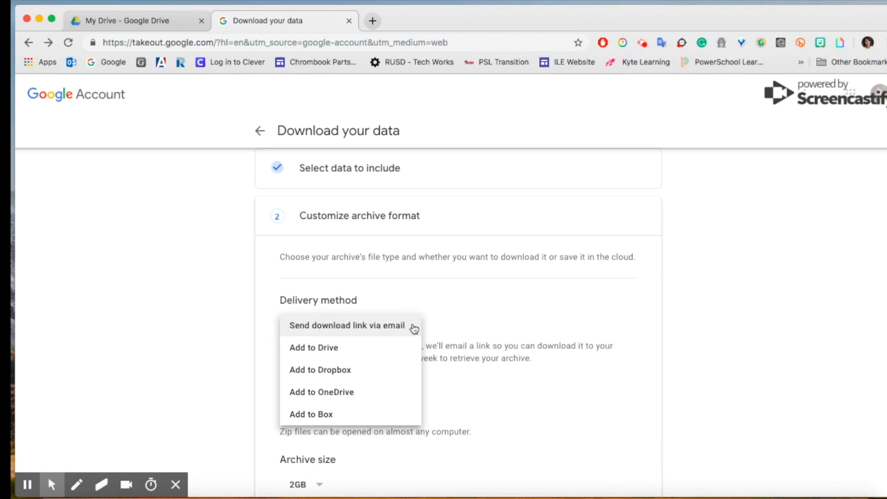
click(513, 401)
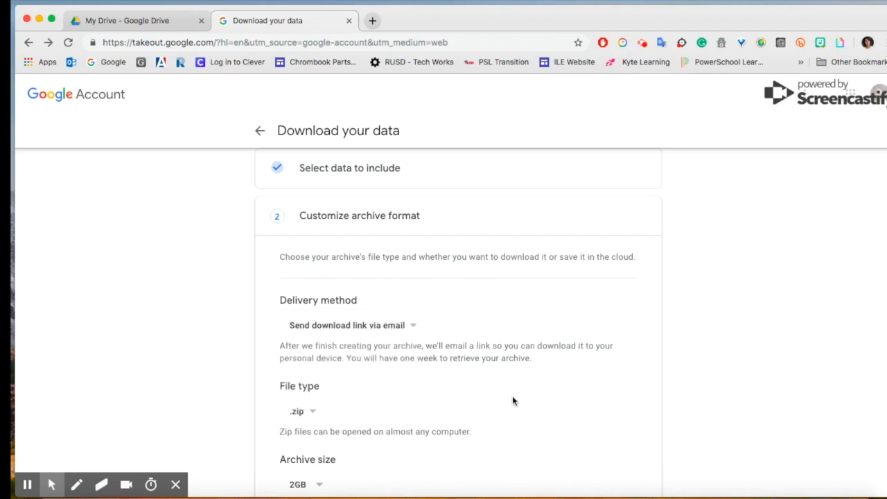
click(312, 414)
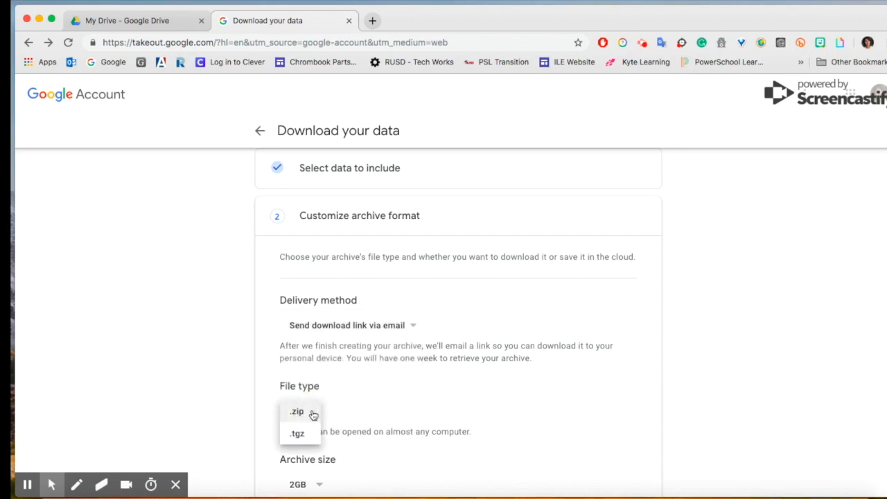
click(350, 409)
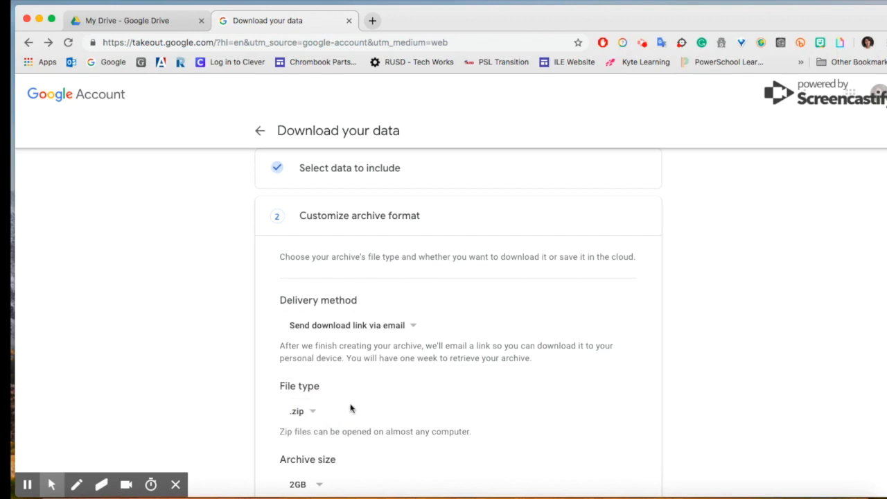
scroll(352, 407, down, 3)
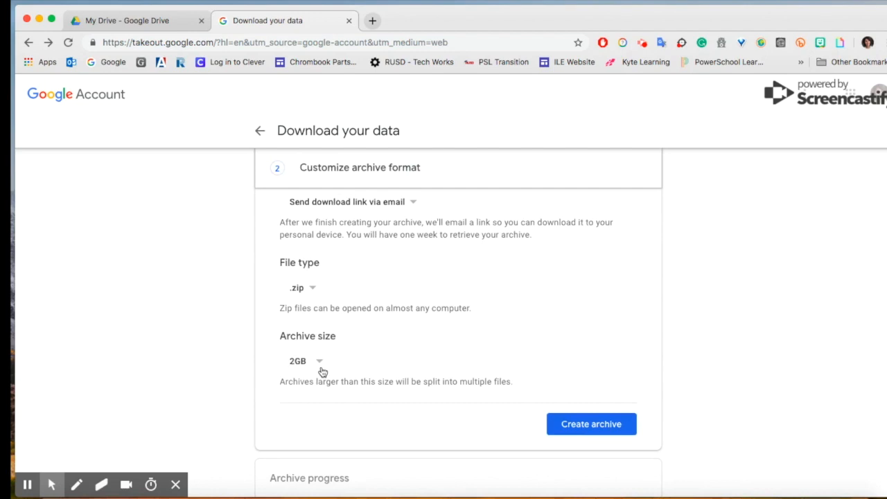
click(321, 369)
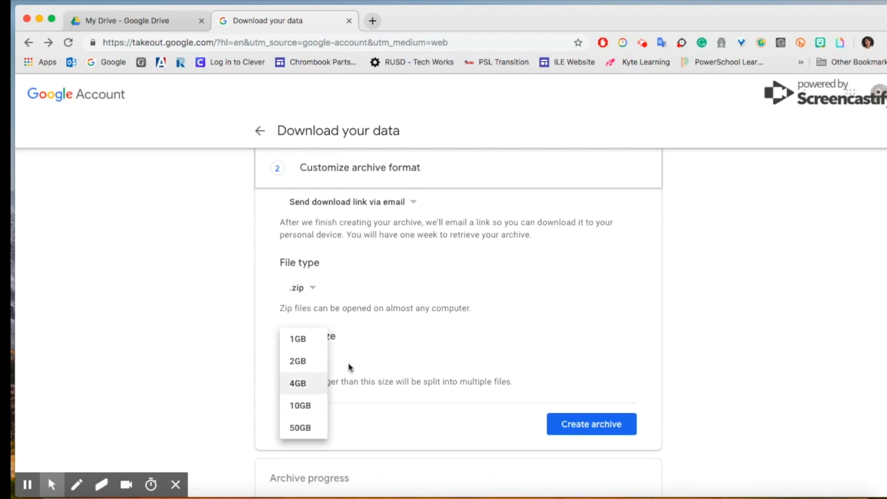
click(367, 359)
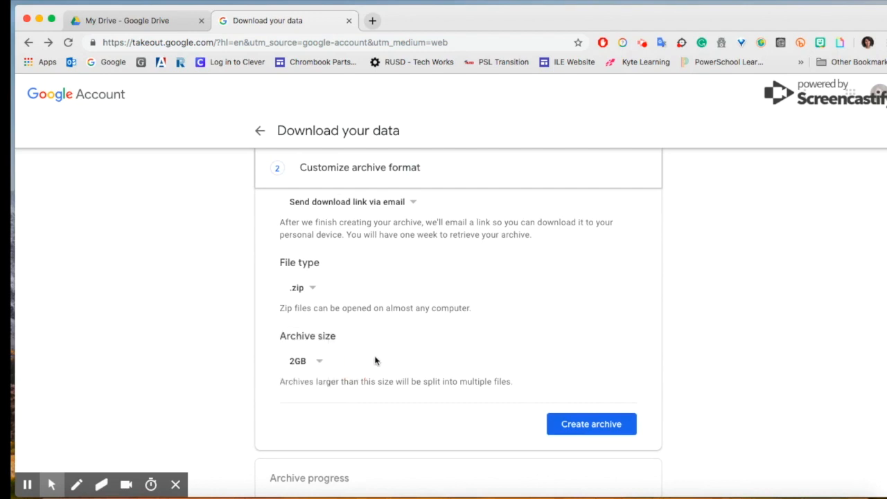
Create the 49-product archive with emailed link, .zip type and 2GB size.
click(595, 425)
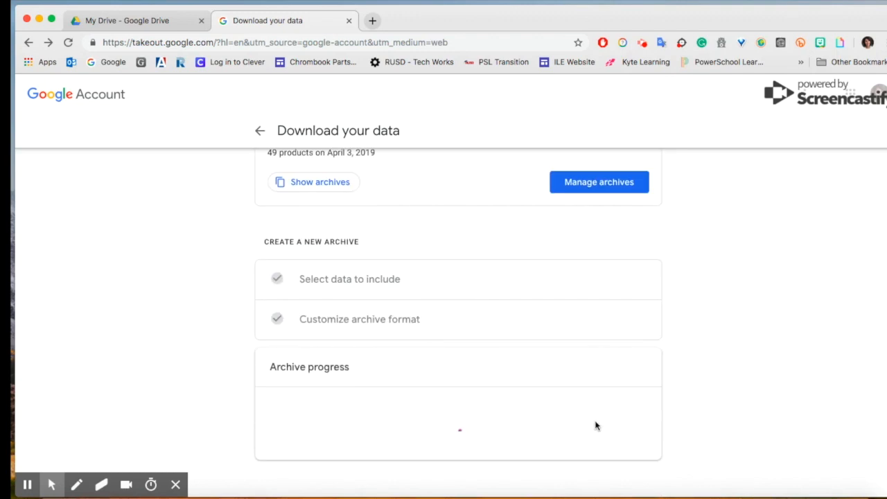